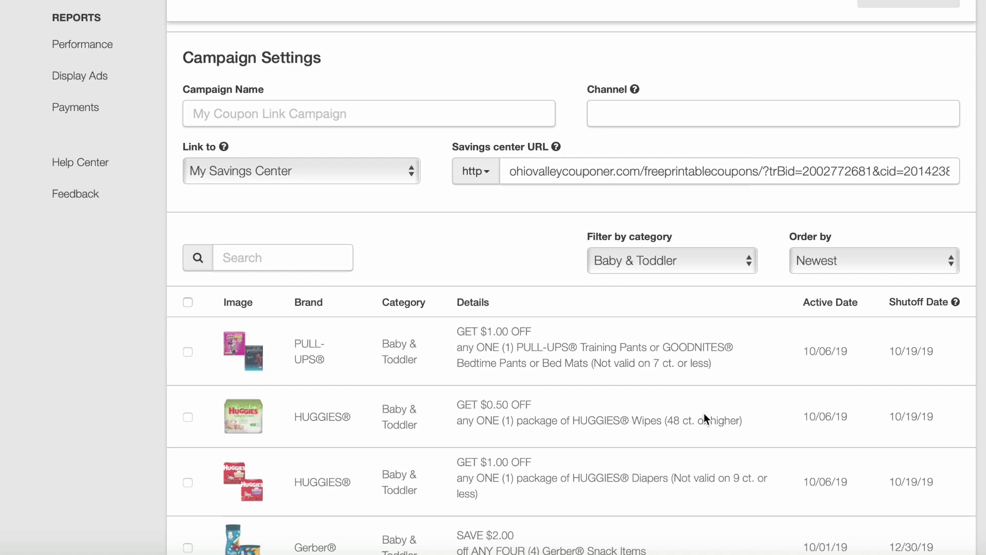
# - Check the PULL-UPS $1.00-off coupon in the Baby & Toddler list
pyautogui.click(682, 367)
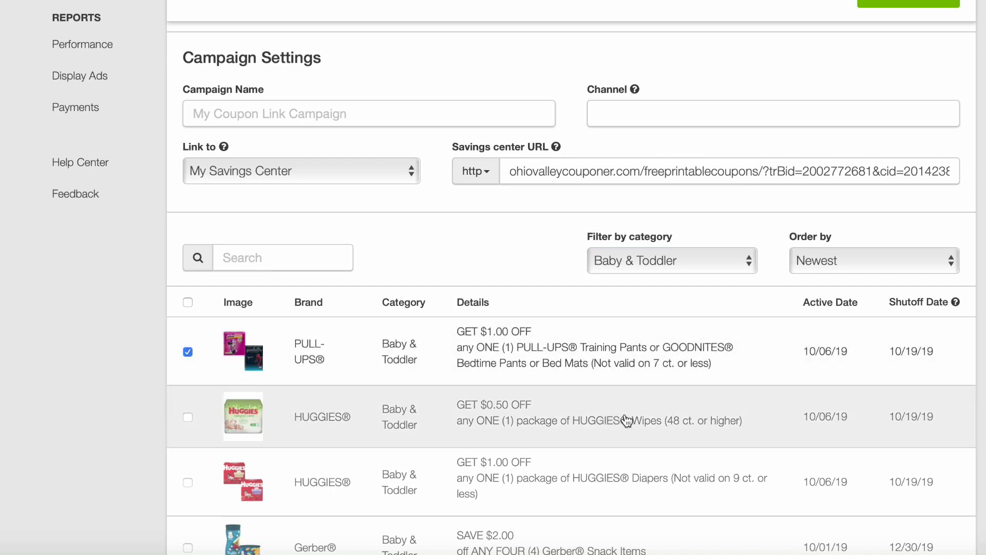
# - Check the HUGGIES Wipes and Diapers coupons, then filter the list to Foods
pyautogui.click(627, 421)
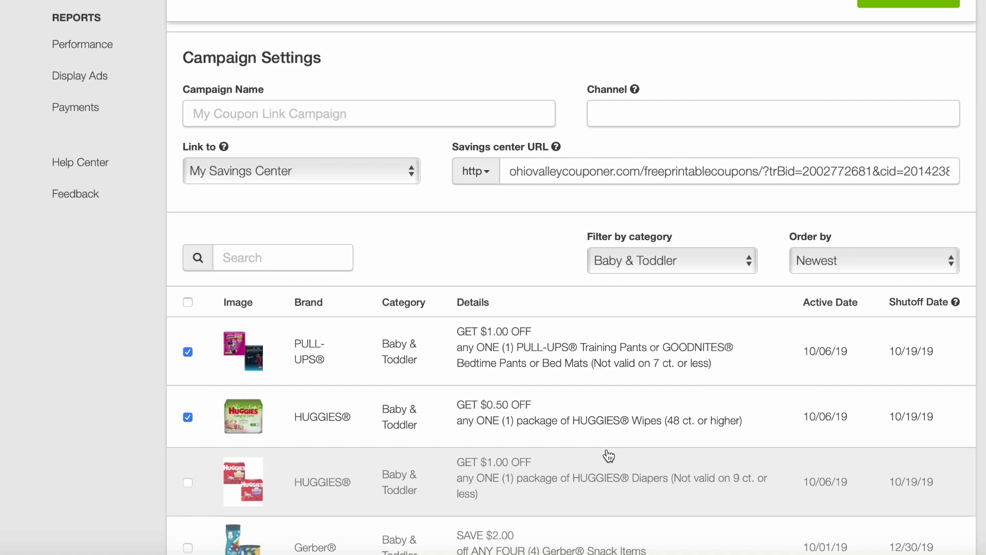
pyautogui.click(609, 457)
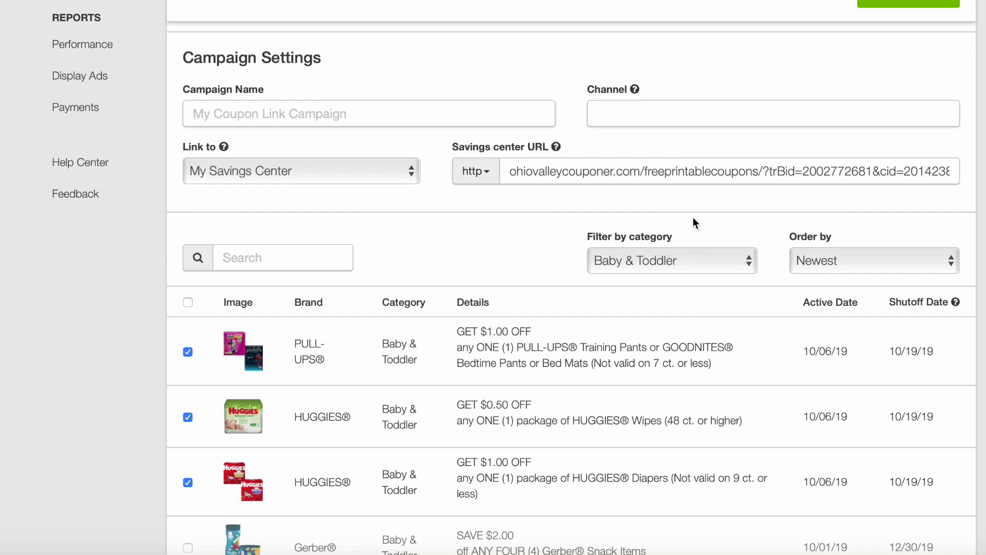
pyautogui.click(682, 263)
pyautogui.click(677, 283)
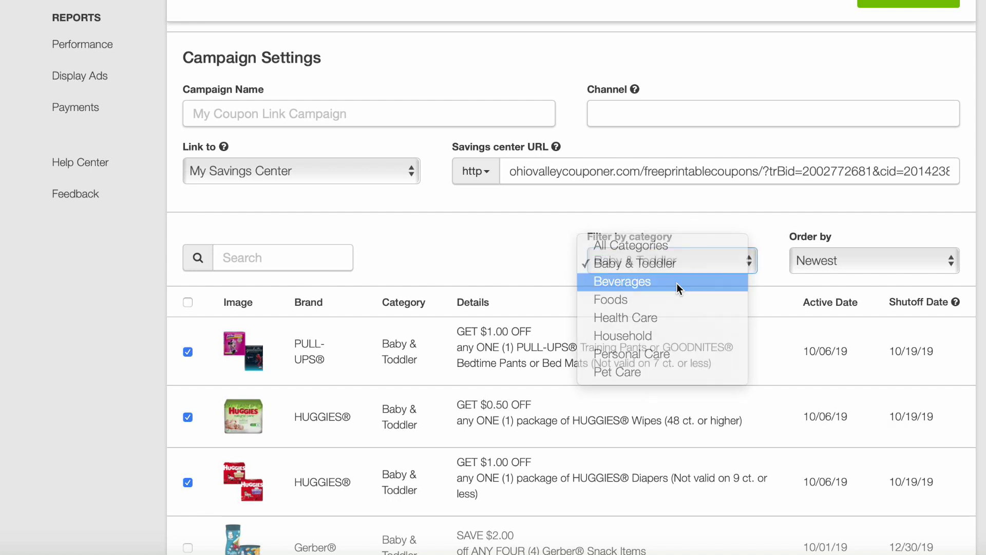
pyautogui.click(676, 259)
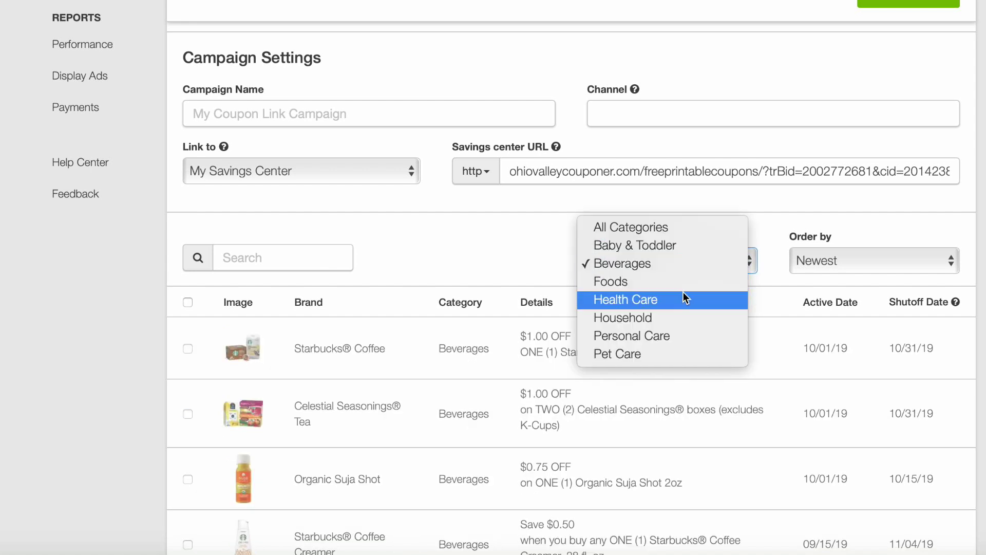
pyautogui.click(683, 281)
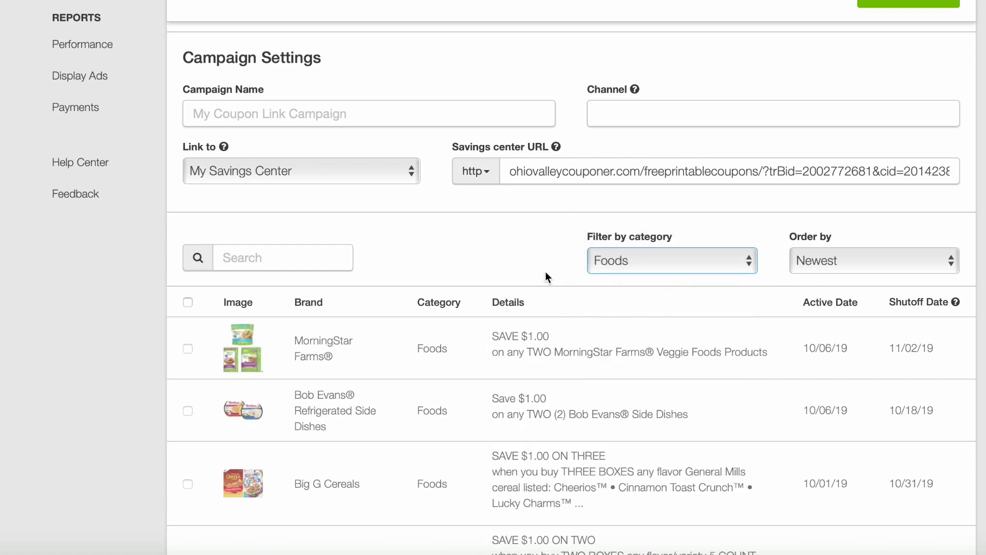
# - Check the MorningStar Farms and Bob Evans side dishes coupons
pyautogui.click(468, 351)
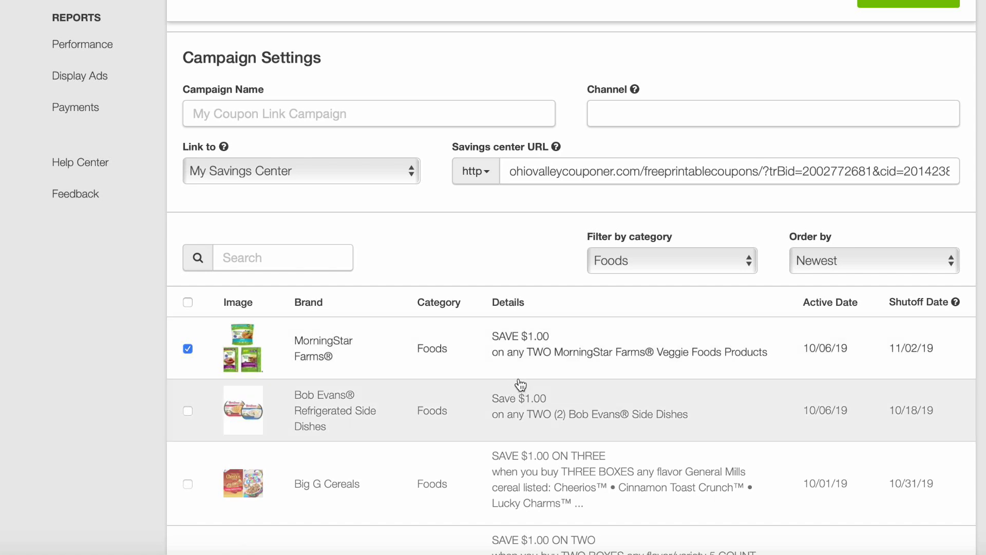
pyautogui.click(536, 408)
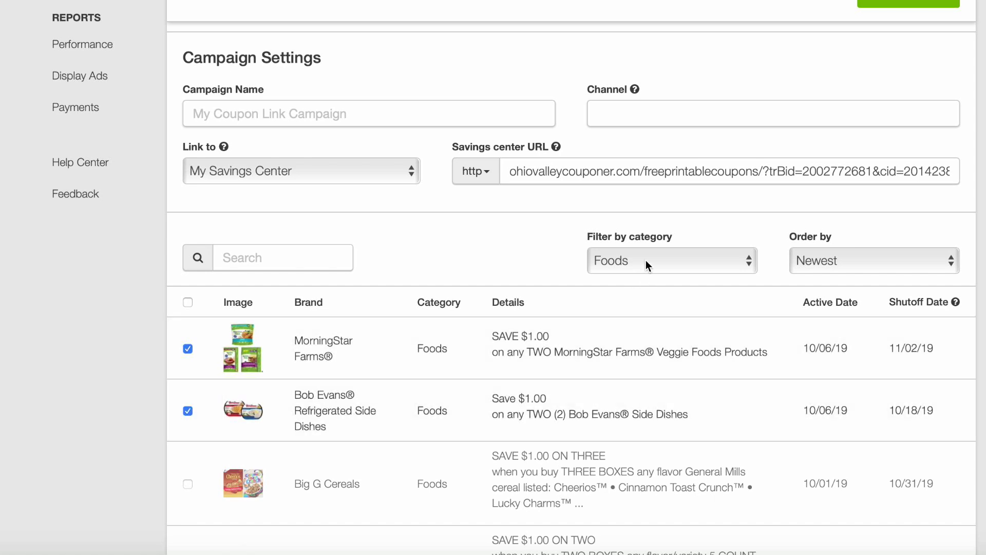
pyautogui.click(647, 263)
# - Filter to Health Care and check Aleve, Nature's Truth, Abreva and Aleve Back & Muscle Pain
pyautogui.click(653, 280)
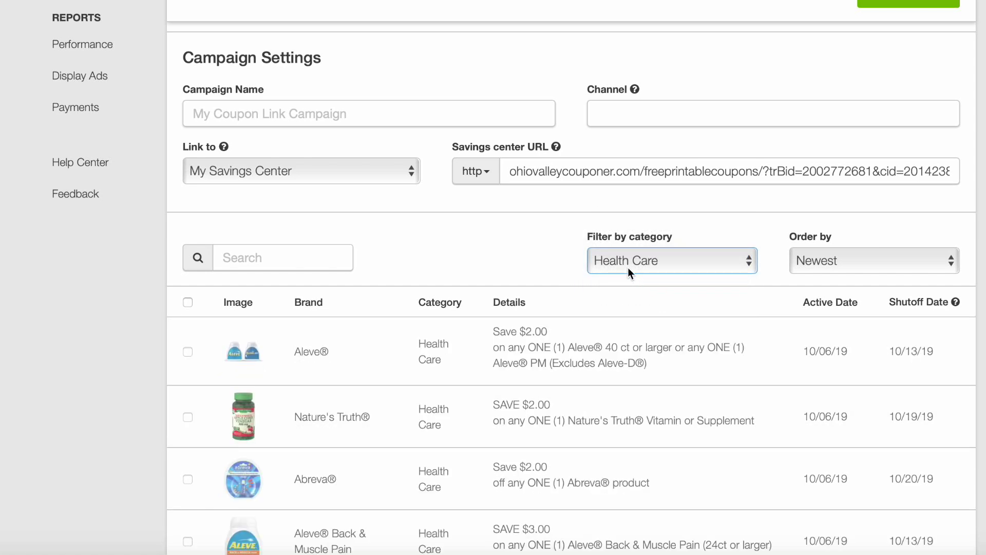
pyautogui.click(560, 365)
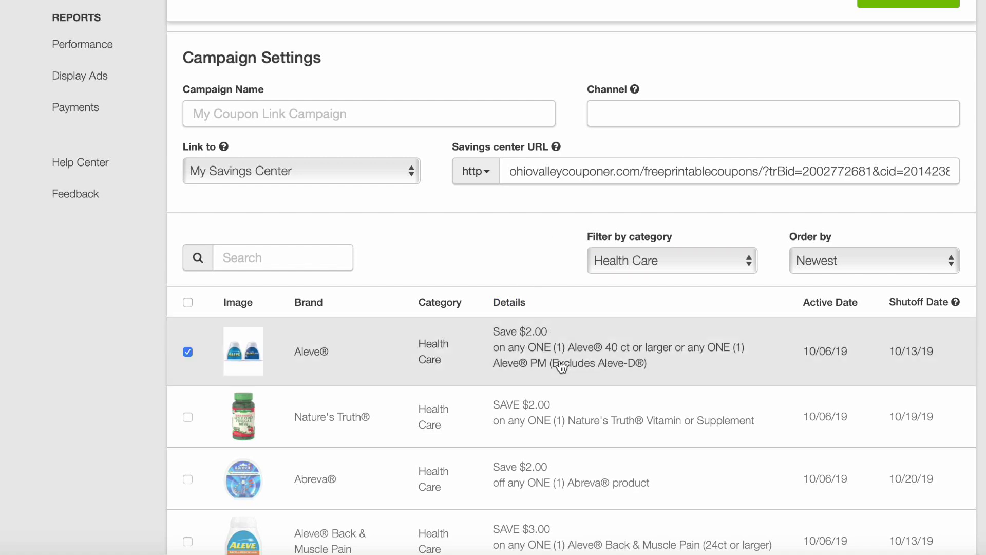
pyautogui.click(626, 415)
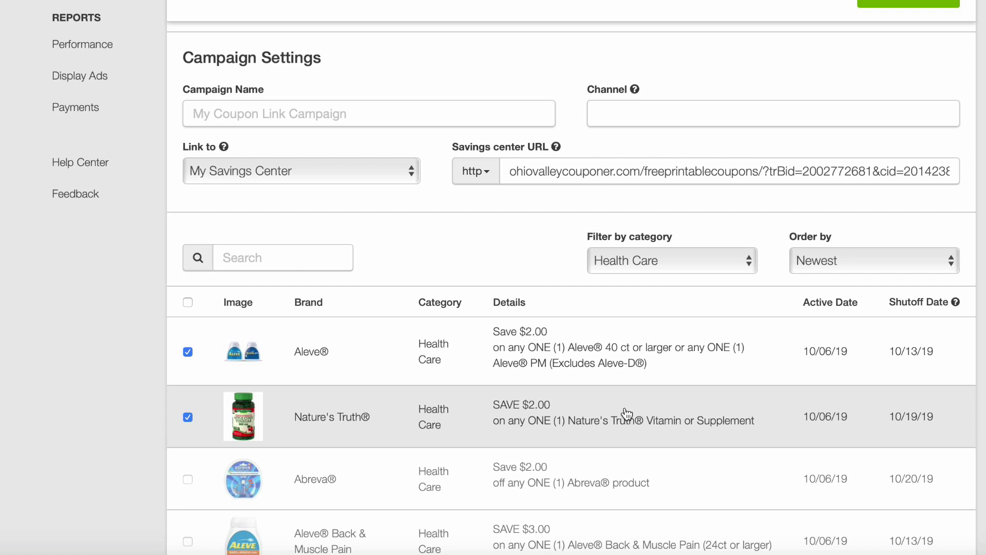
pyautogui.scroll(-1, 627, 415)
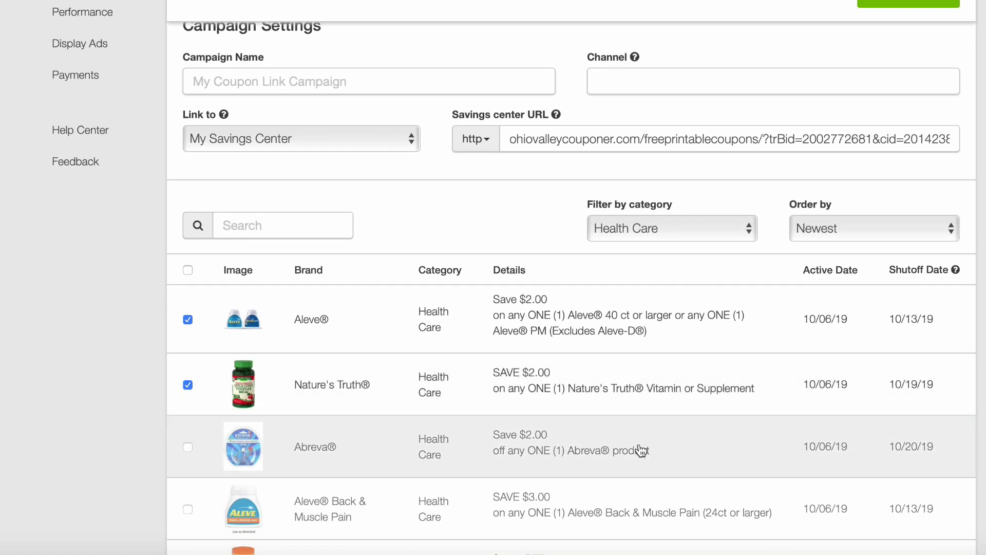
pyautogui.click(641, 451)
pyautogui.scroll(-1, 641, 450)
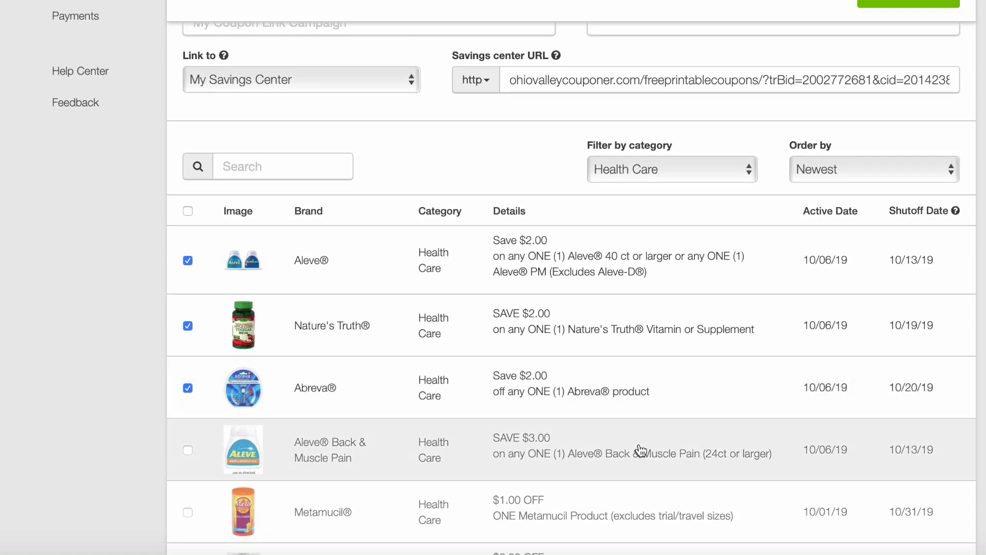
pyautogui.click(641, 451)
pyautogui.scroll(1, 641, 450)
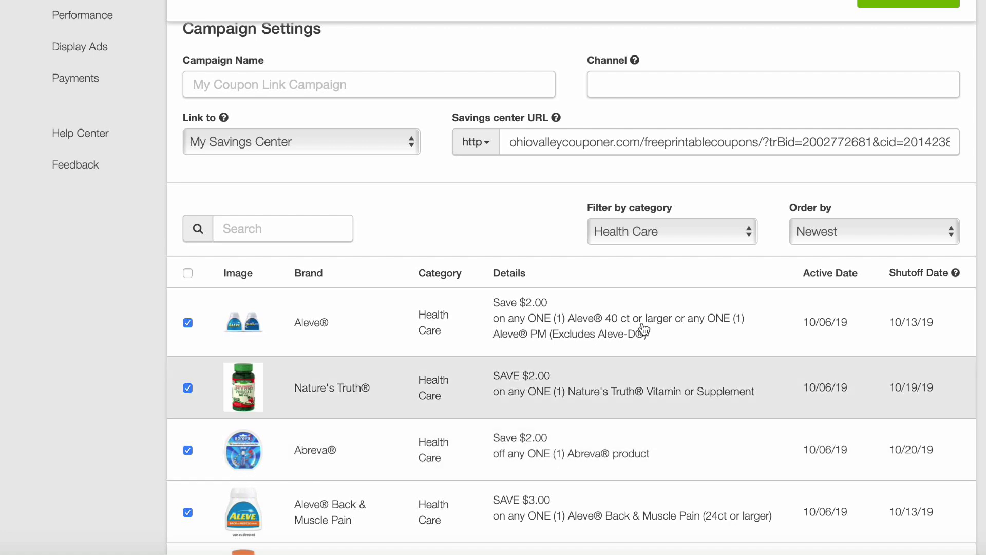
# - Filter to Household and check Pledge, Nature's Truth aromatherapy and Energizer batteries
pyautogui.click(624, 231)
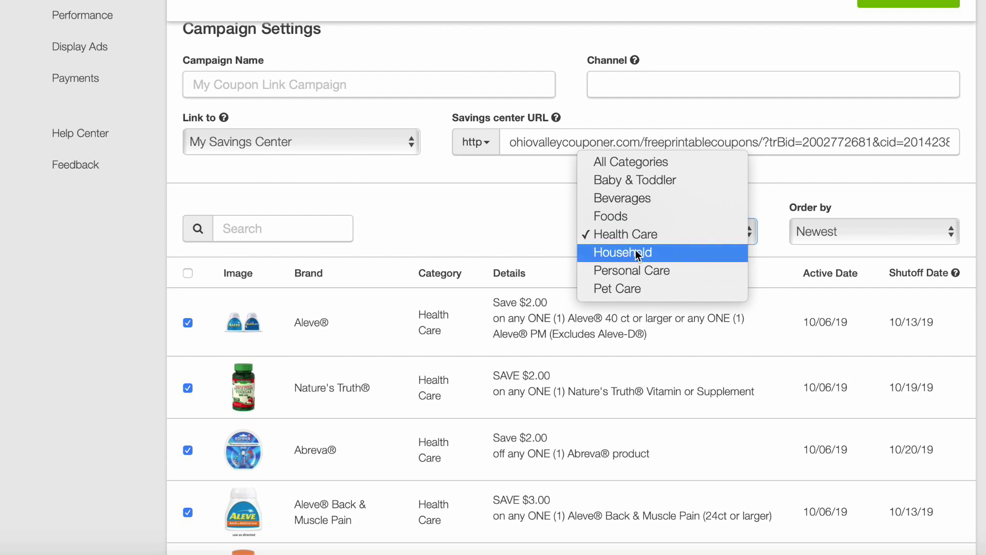
pyautogui.click(638, 252)
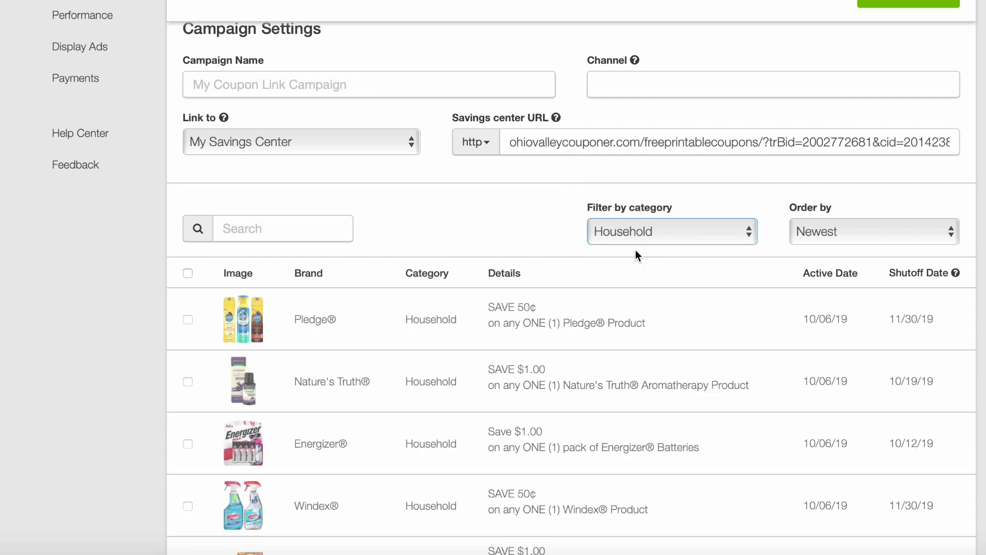
pyautogui.click(592, 332)
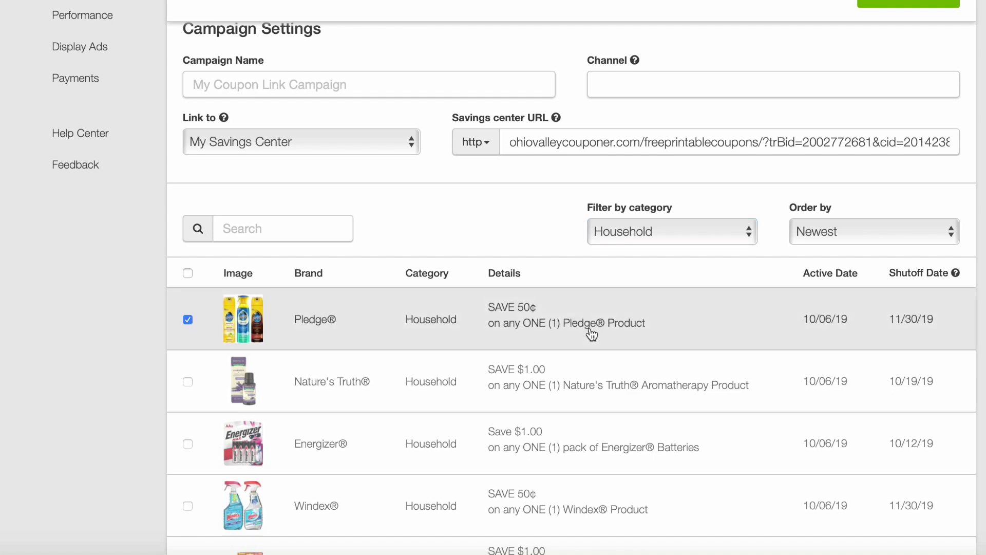
pyautogui.rightClick(593, 373)
pyautogui.click(557, 376)
pyautogui.scroll(-1, 557, 378)
pyautogui.scroll(-1, 557, 378)
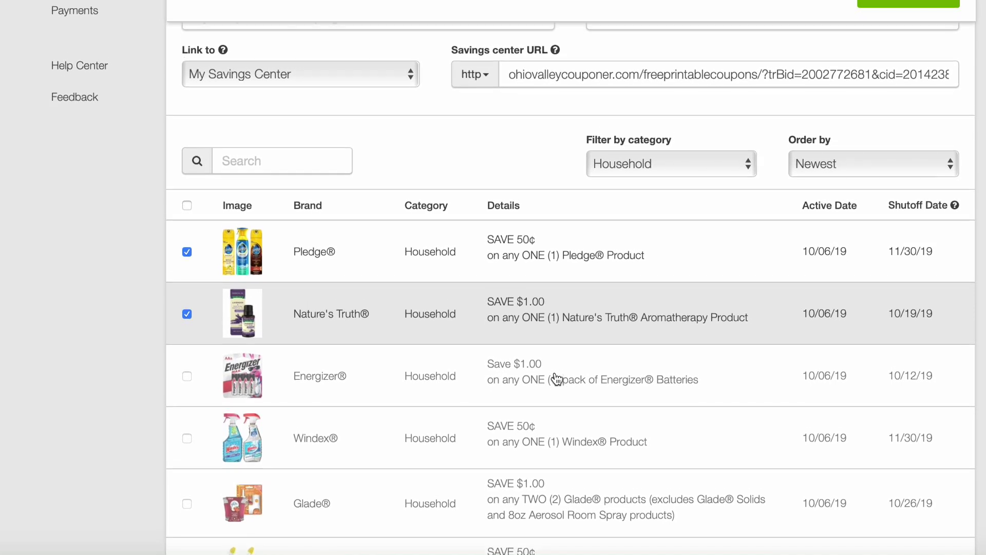
pyautogui.click(557, 378)
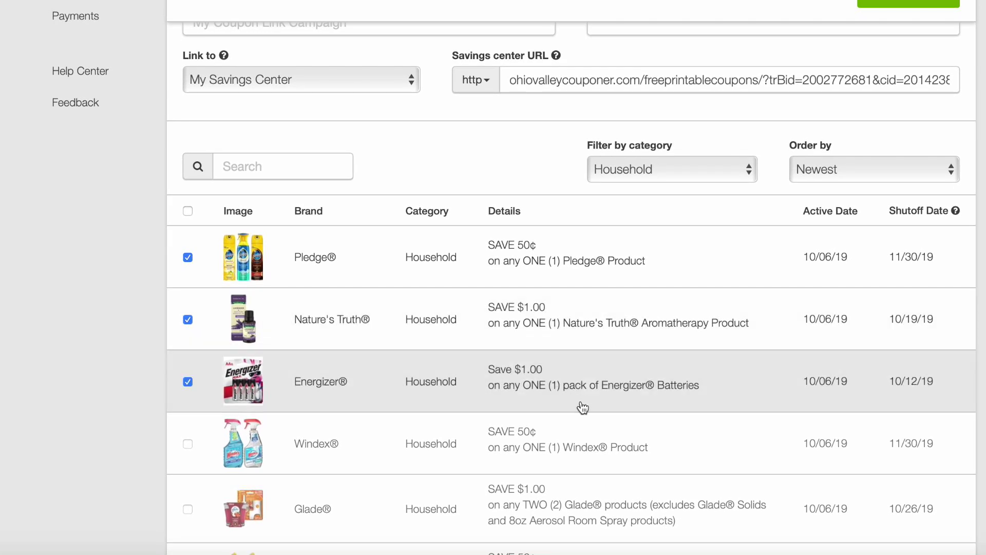
# - Check Windex, Glade, the three Scrubbing Bubbles, Suavitel and affresh Specialized Cleaners coupons
pyautogui.click(621, 467)
pyautogui.scroll(-2, 621, 467)
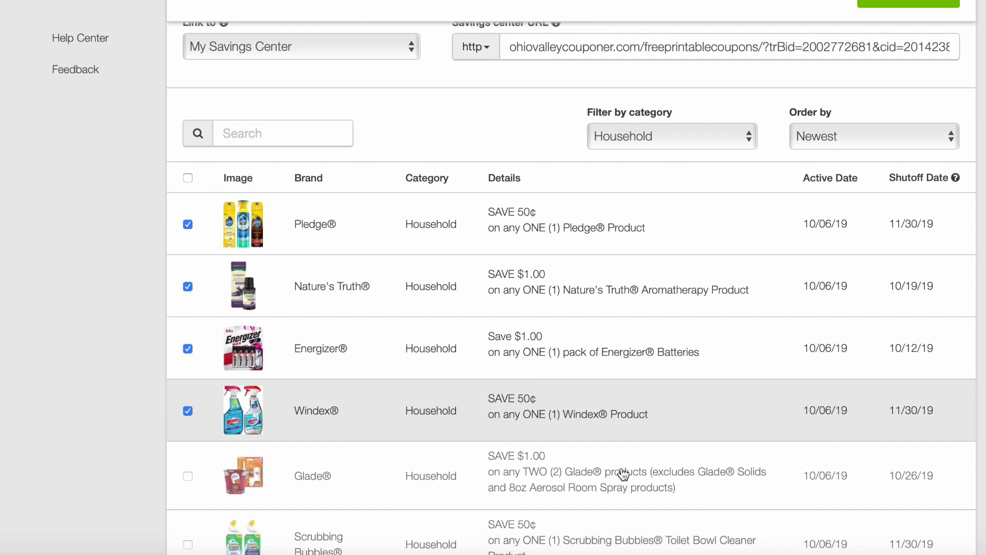
pyautogui.click(619, 449)
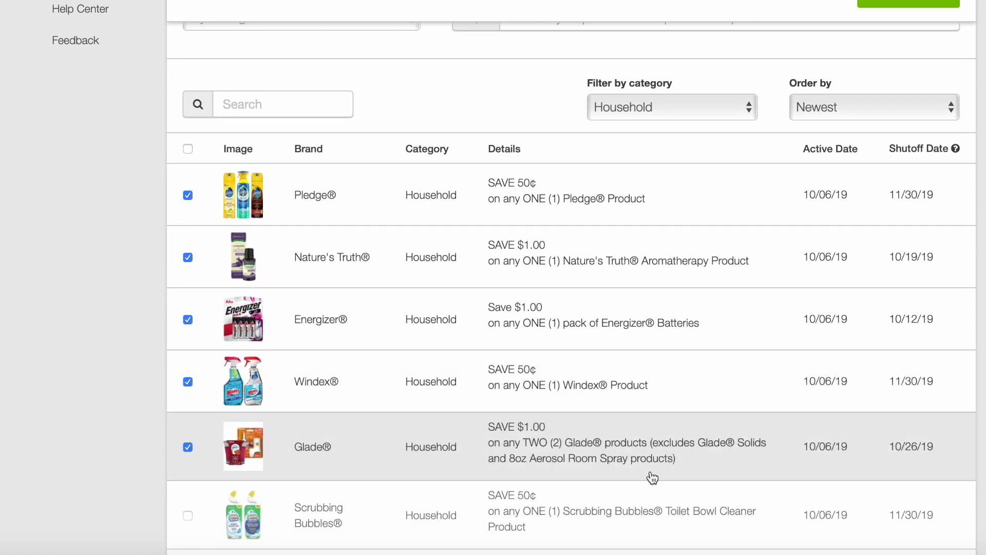
pyautogui.click(634, 502)
pyautogui.scroll(-2, 635, 503)
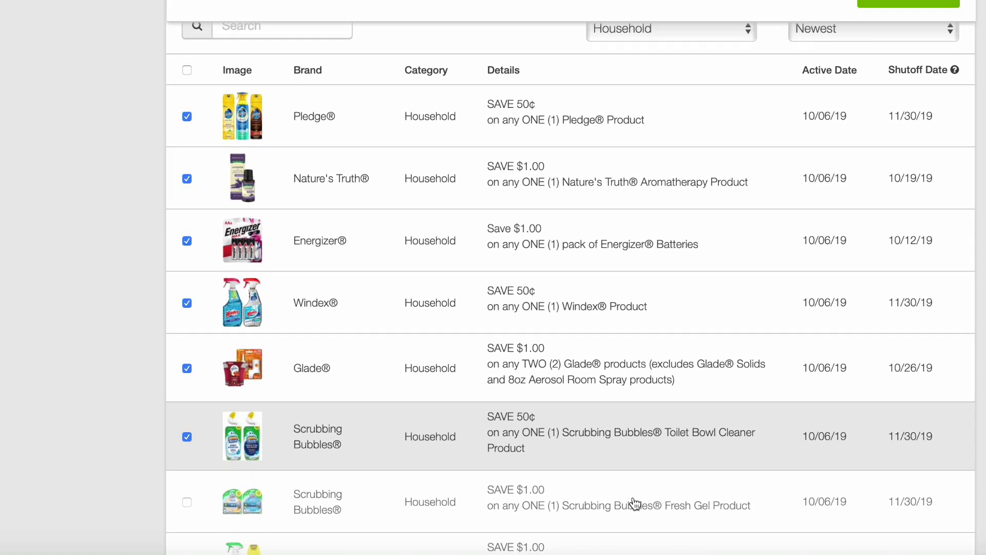
pyautogui.click(635, 503)
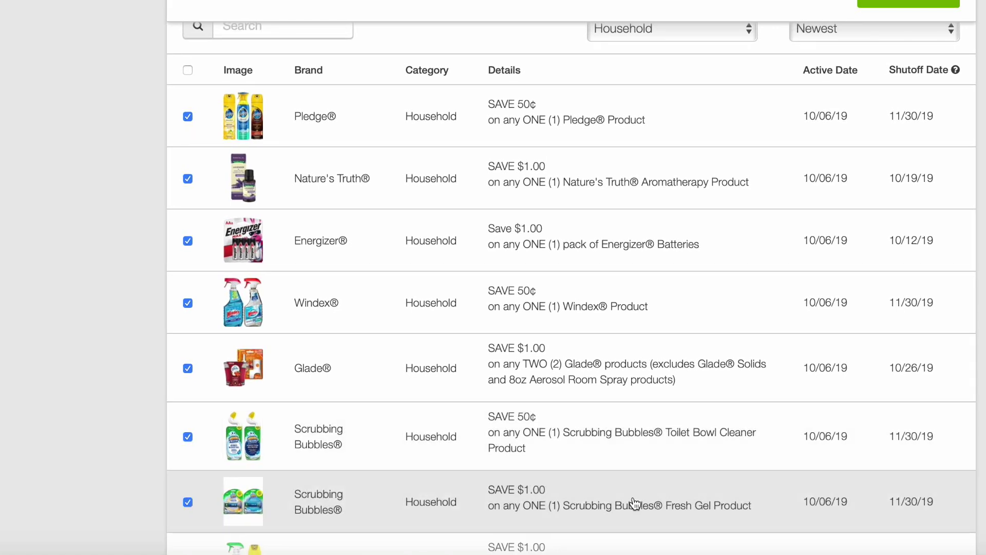
pyautogui.scroll(-2, 634, 502)
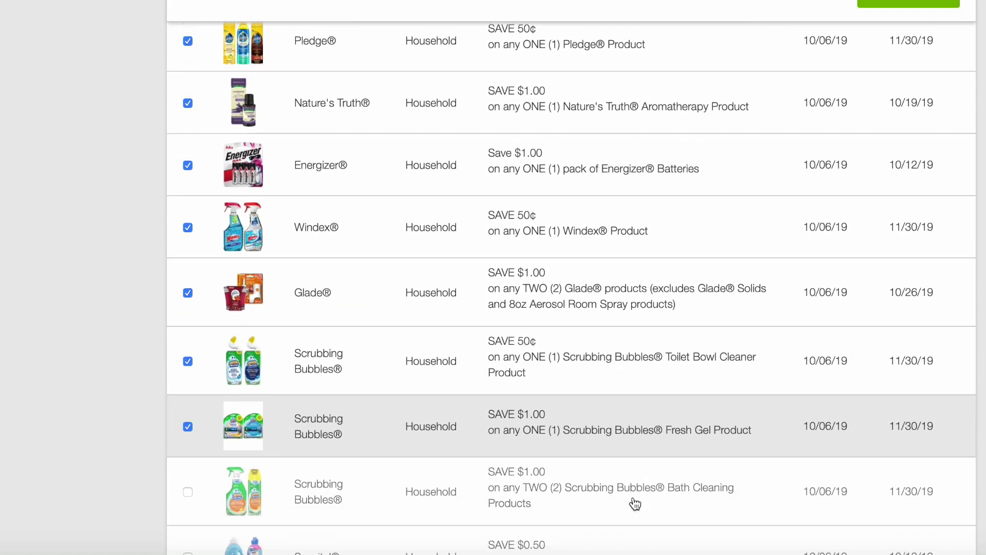
pyautogui.click(634, 503)
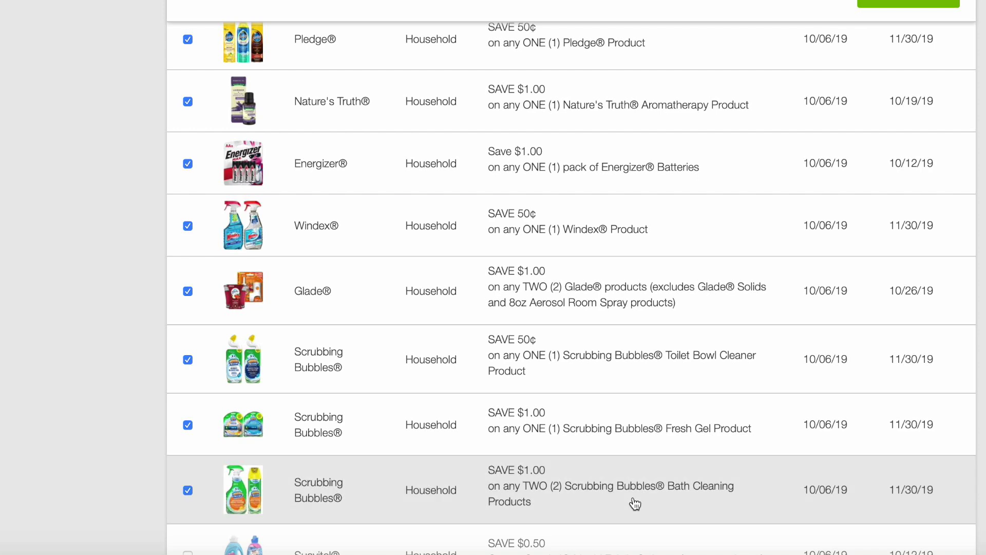
pyautogui.scroll(-2, 634, 502)
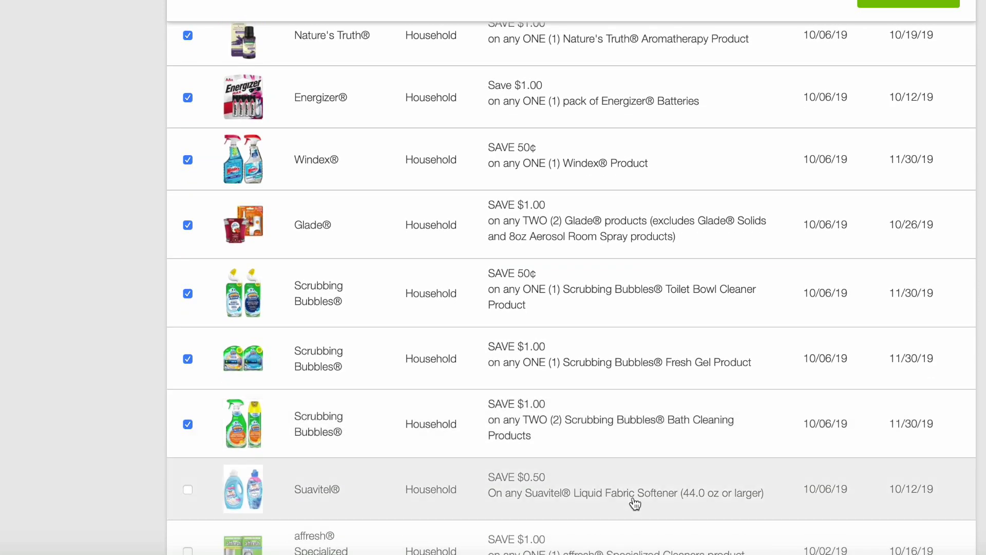
pyautogui.click(635, 503)
pyautogui.scroll(-2, 635, 502)
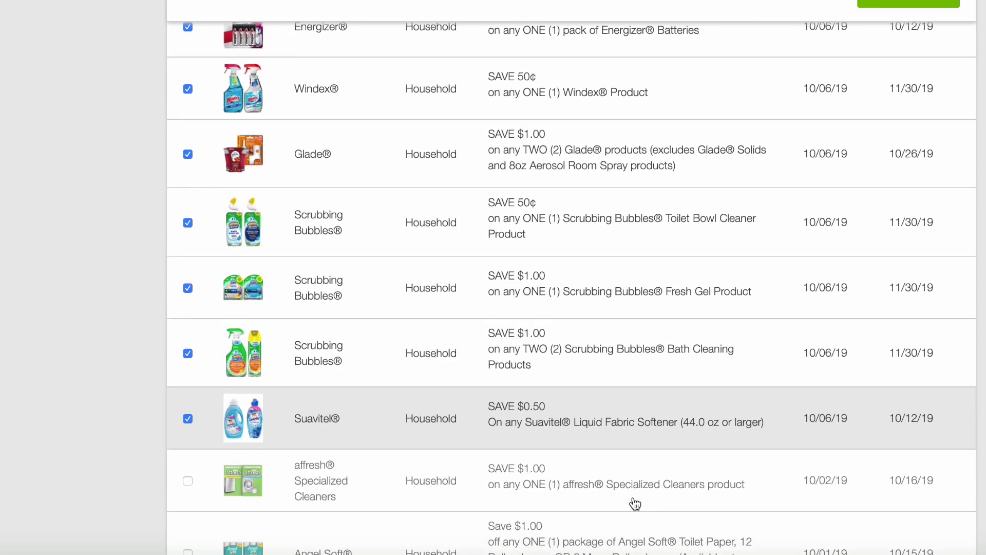
pyautogui.click(635, 503)
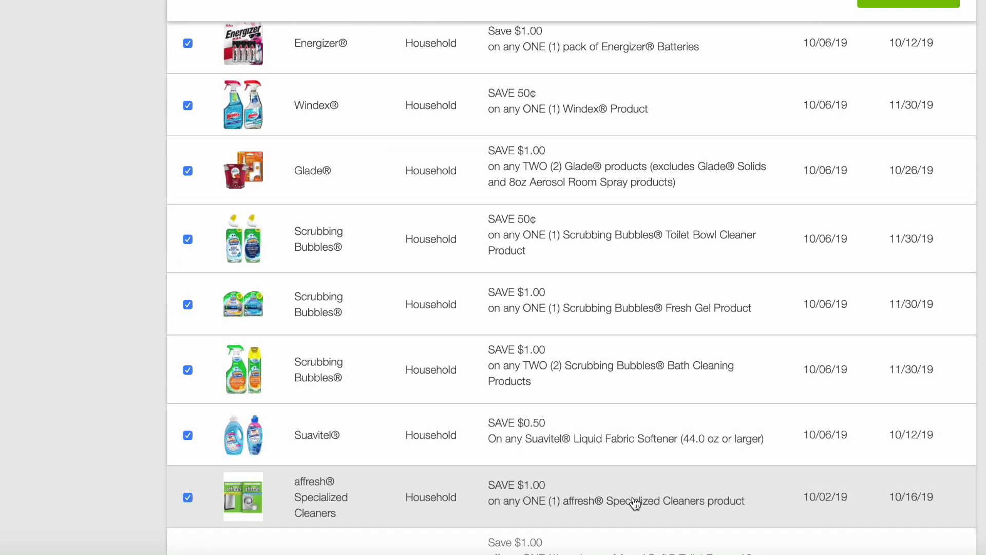
pyautogui.scroll(8, 634, 503)
pyautogui.scroll(5, 634, 503)
pyautogui.scroll(-3, 635, 503)
pyautogui.scroll(-1, 634, 502)
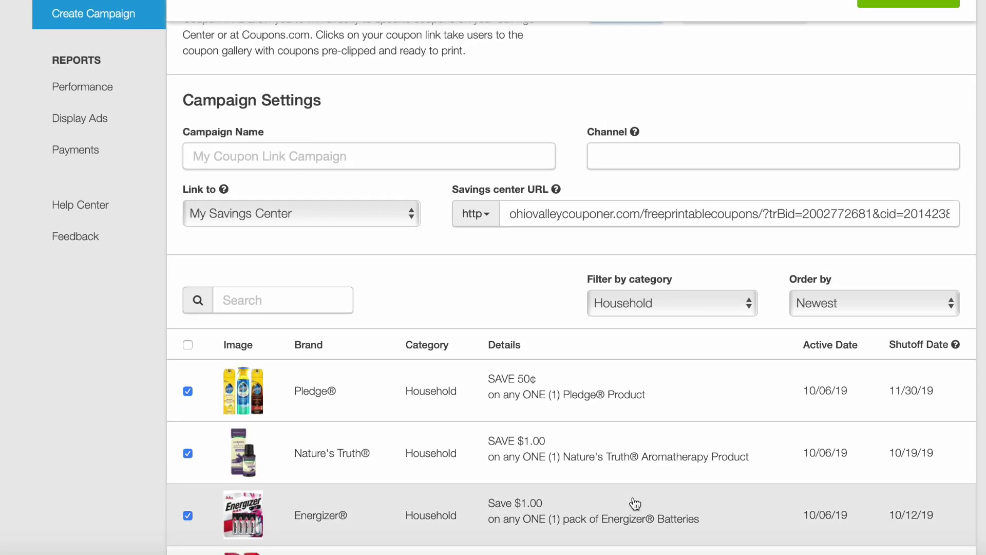
pyautogui.scroll(-1, 634, 503)
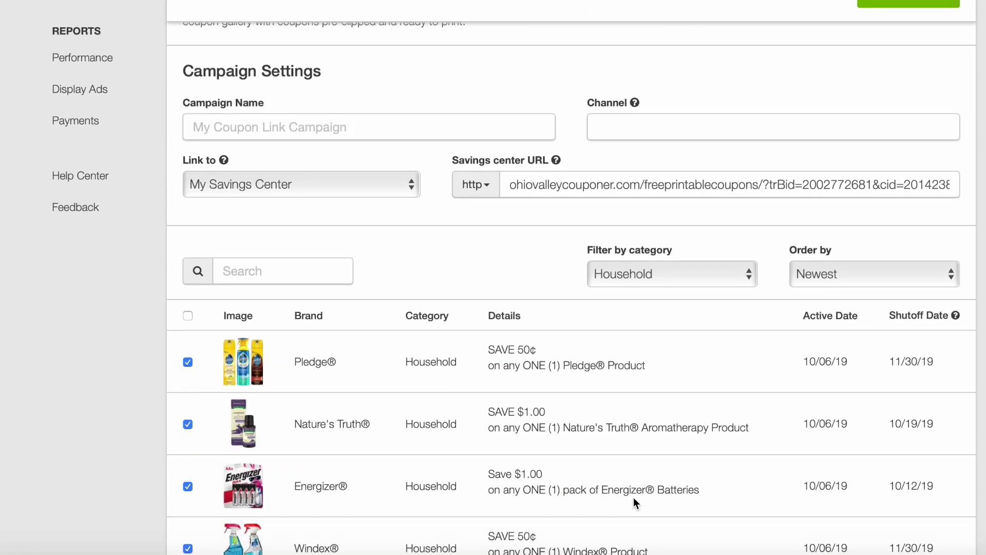
pyautogui.scroll(-5, 634, 497)
# - Filter the coupon list to Personal Care and check the Dial or Tone body wash coupon
pyautogui.click(671, 64)
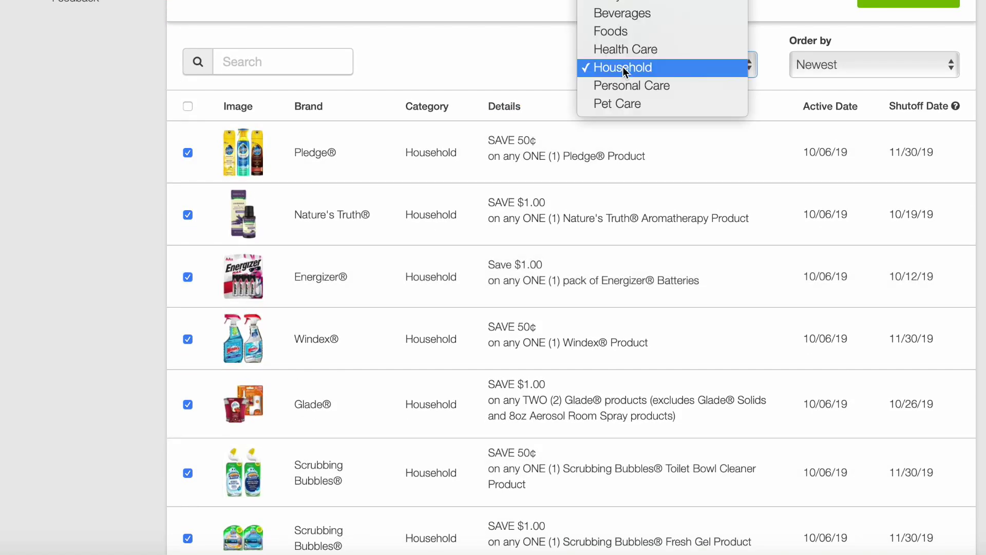
pyautogui.click(655, 87)
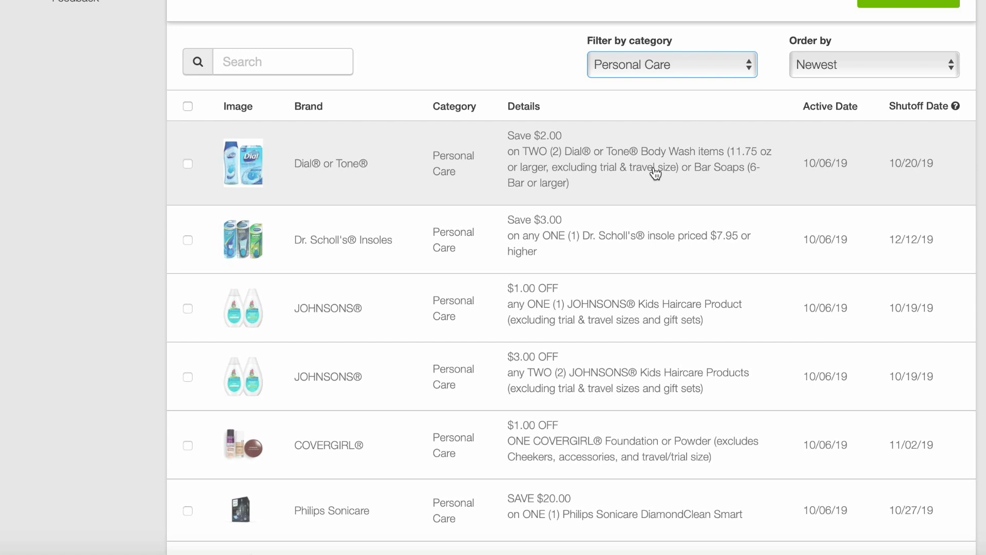
pyautogui.click(656, 171)
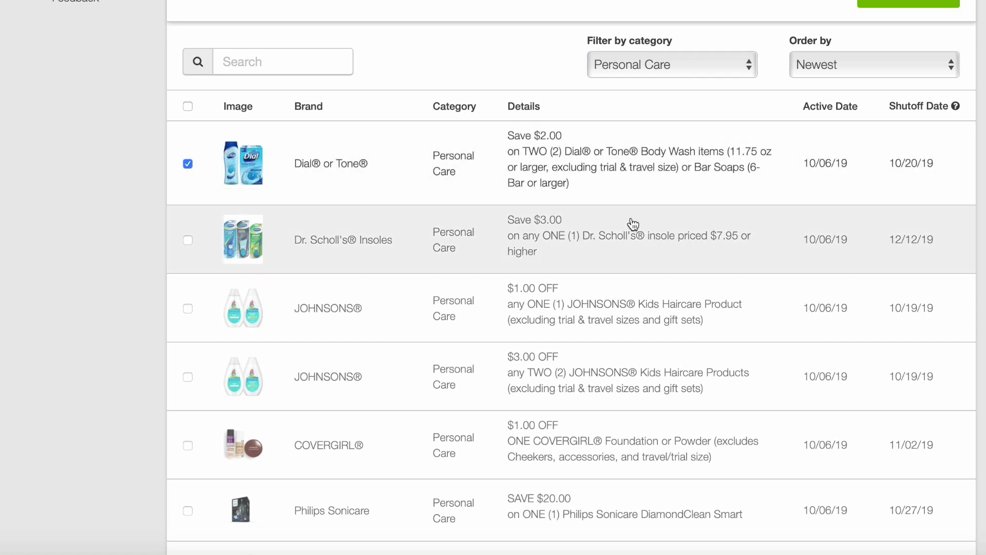
# - Check Dr. Scholl's Insoles, both JOHNSONS haircare, COVERGIRL Foundation and Sonicare DiamondClean Smart coupons
pyautogui.click(646, 241)
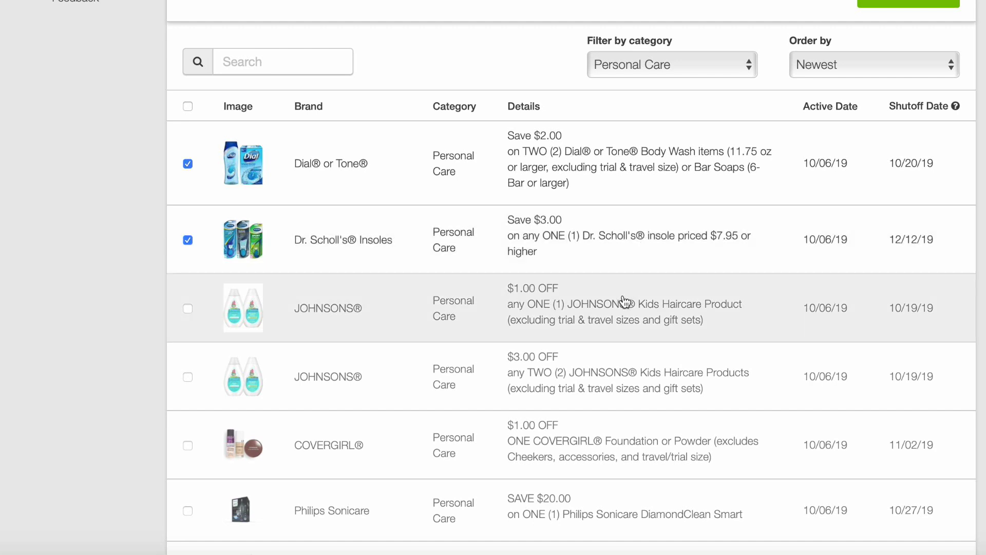
pyautogui.click(625, 302)
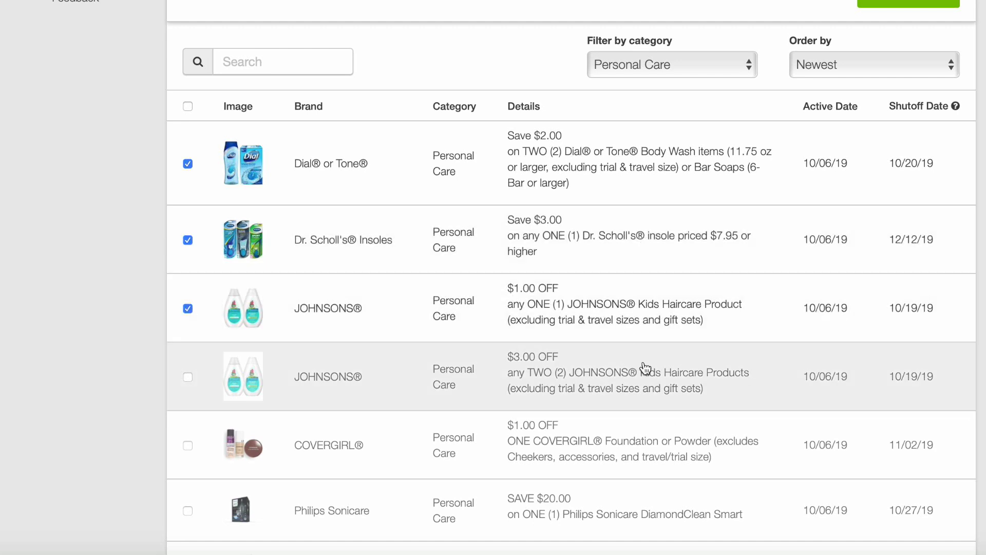
pyautogui.click(644, 369)
pyautogui.scroll(-2, 646, 368)
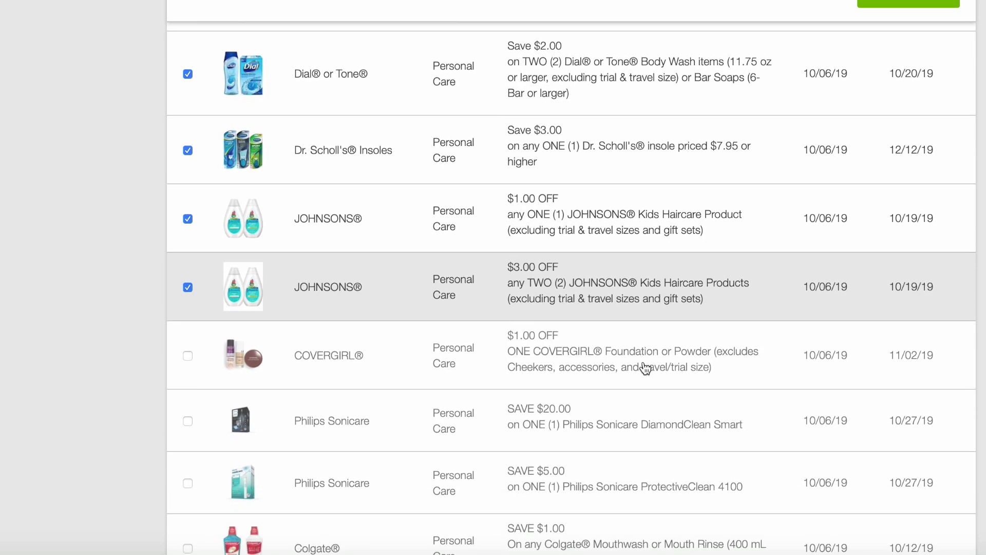
pyautogui.scroll(-3, 640, 417)
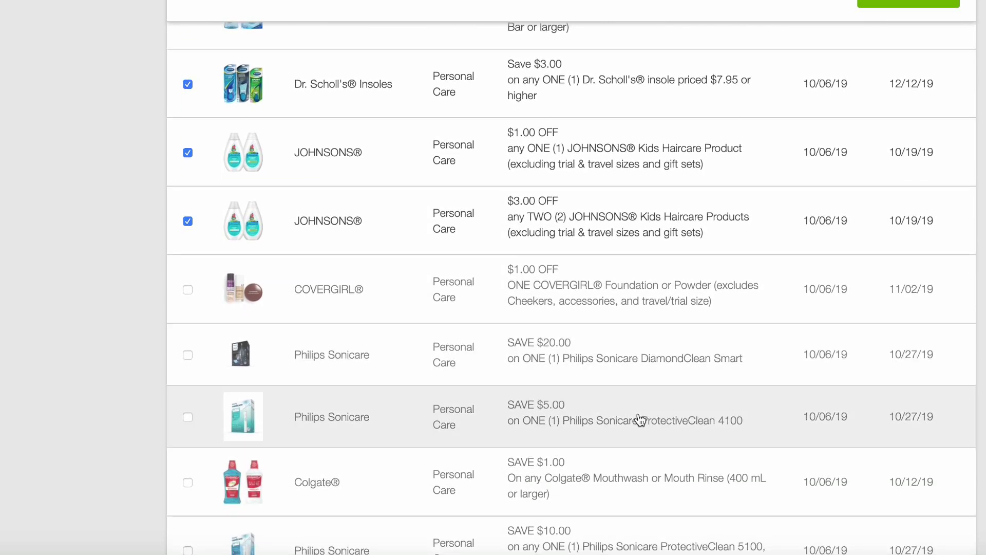
pyautogui.scroll(1, 640, 418)
pyautogui.click(629, 319)
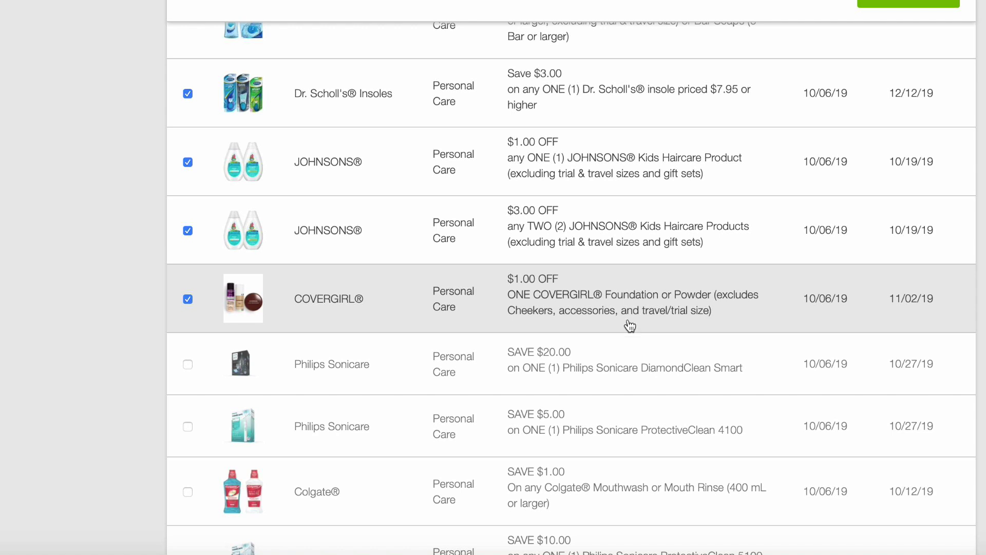
pyautogui.click(626, 356)
# - Check Sonicare ProtectiveClean 4100, Colgate mouthwash, Sonicare $10.00, COVERGIRL Lip and Playtex Tampons coupons
pyautogui.click(639, 406)
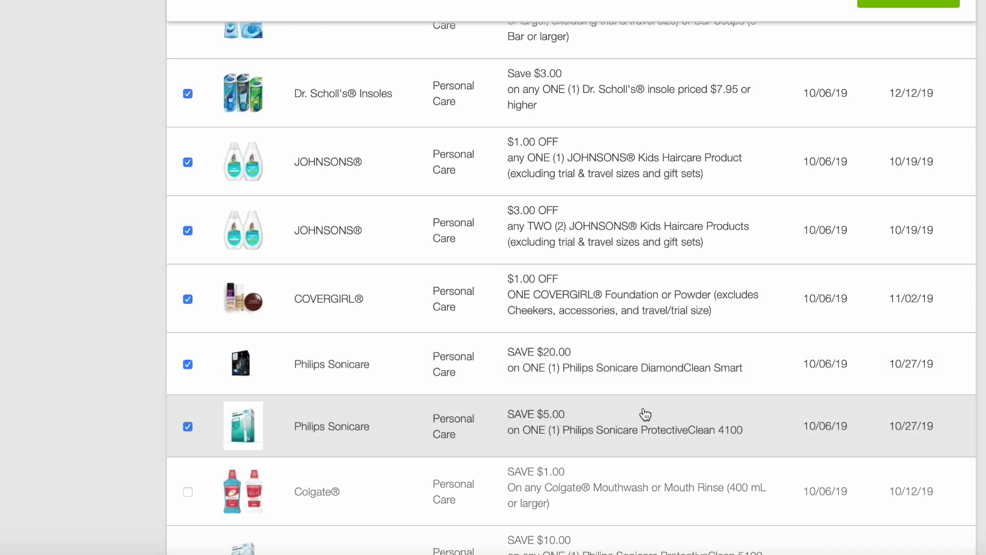
pyautogui.scroll(-1, 646, 414)
pyautogui.click(646, 414)
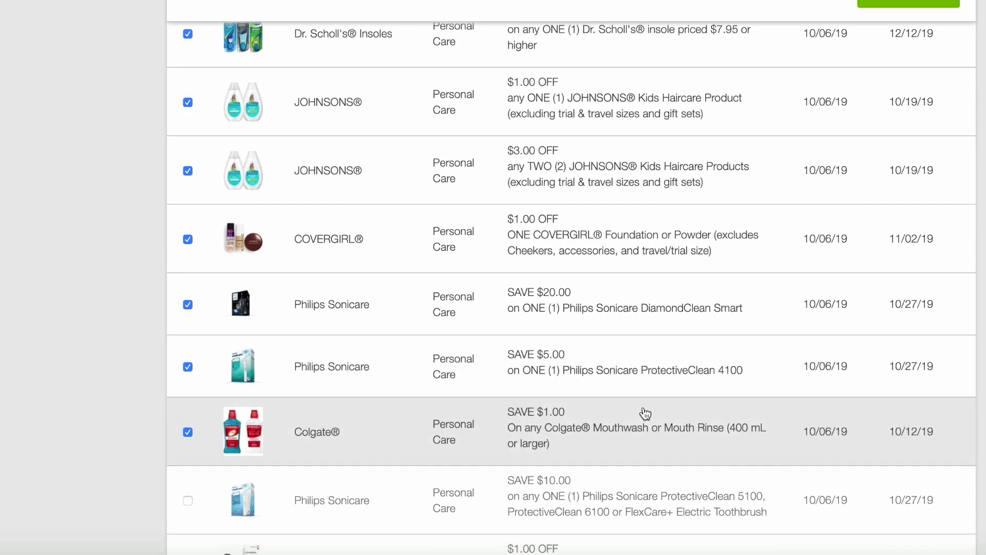
pyautogui.scroll(-2, 646, 414)
pyautogui.click(632, 388)
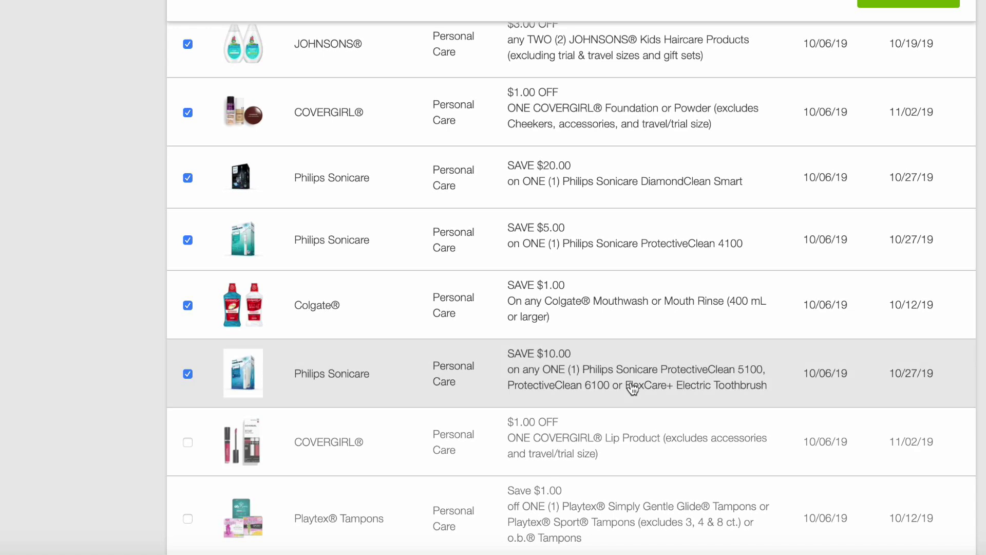
pyautogui.click(476, 444)
pyautogui.scroll(-2, 475, 444)
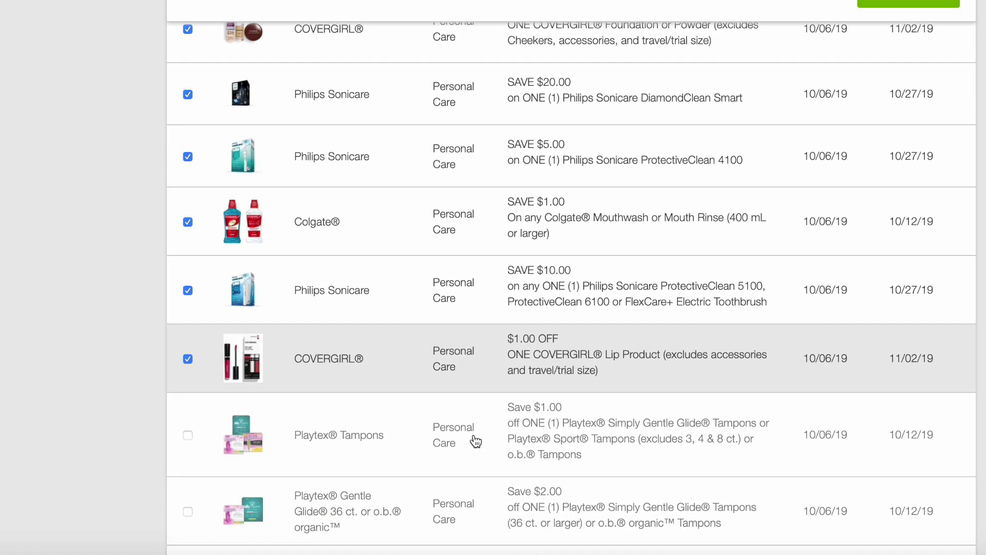
pyautogui.click(475, 441)
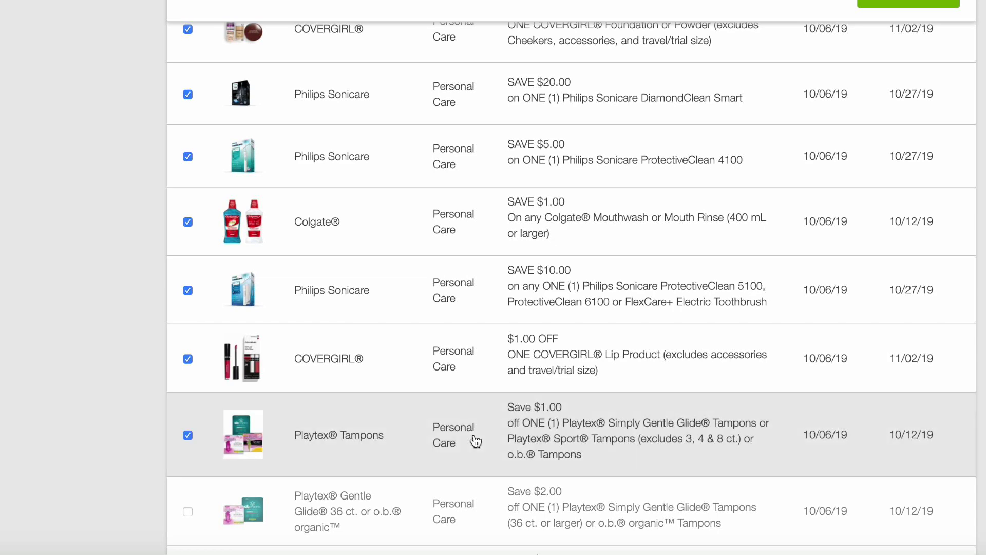
pyautogui.scroll(-2, 476, 440)
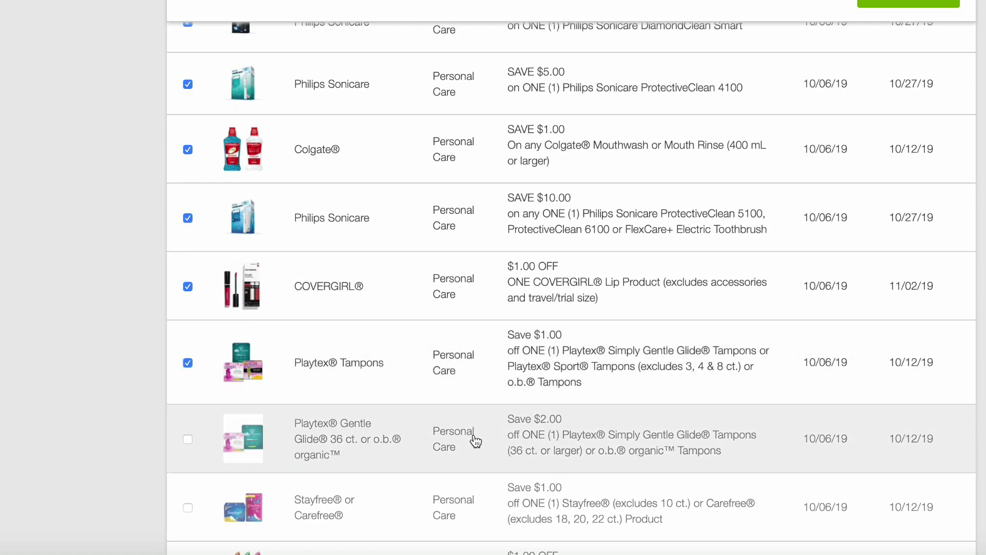
# - Check Playtex Gentle Glide, Stayfree or Carefree, COVERGIRL Mascara, Stayfree $2.00 and Dial hand soap coupons
pyautogui.click(476, 441)
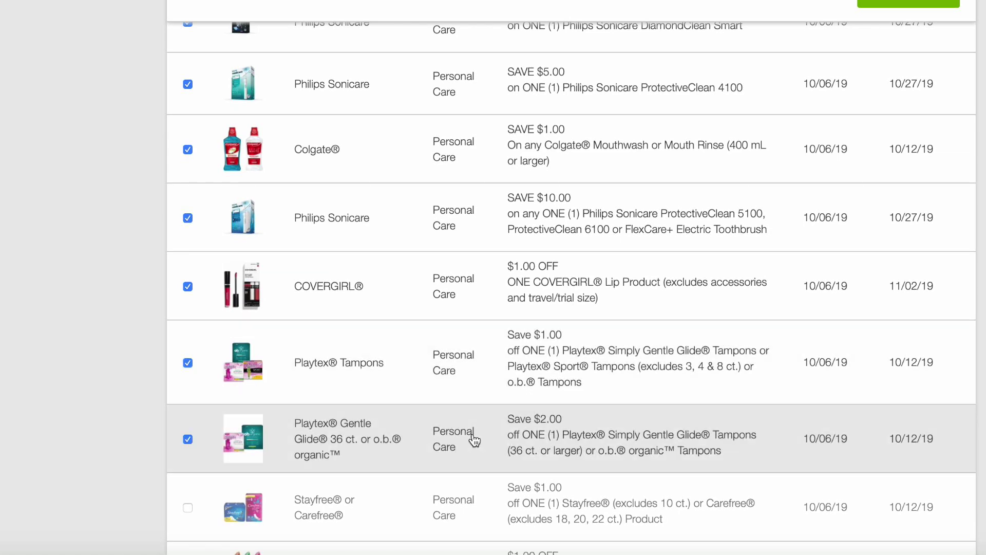
pyautogui.scroll(-2, 476, 441)
pyautogui.click(475, 441)
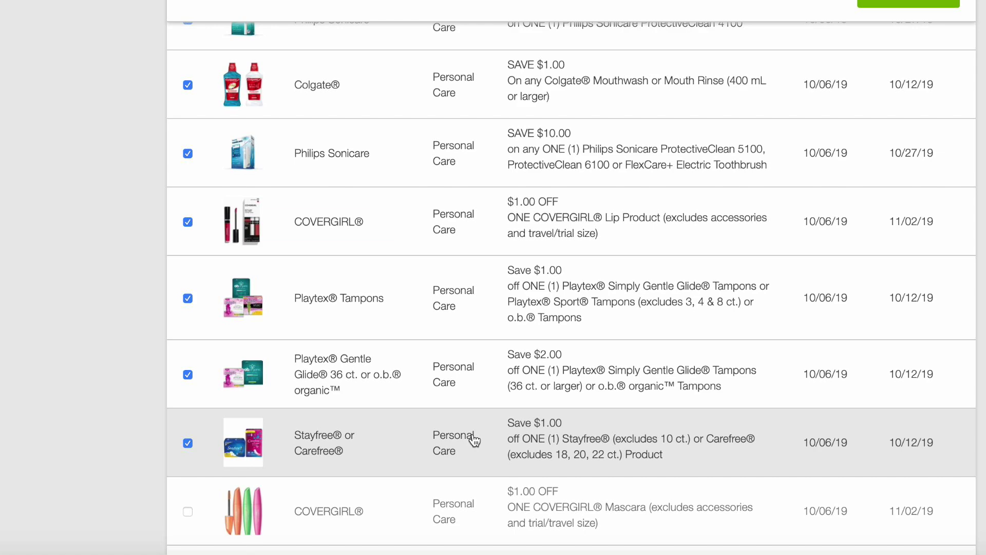
pyautogui.scroll(-2, 474, 439)
pyautogui.click(474, 441)
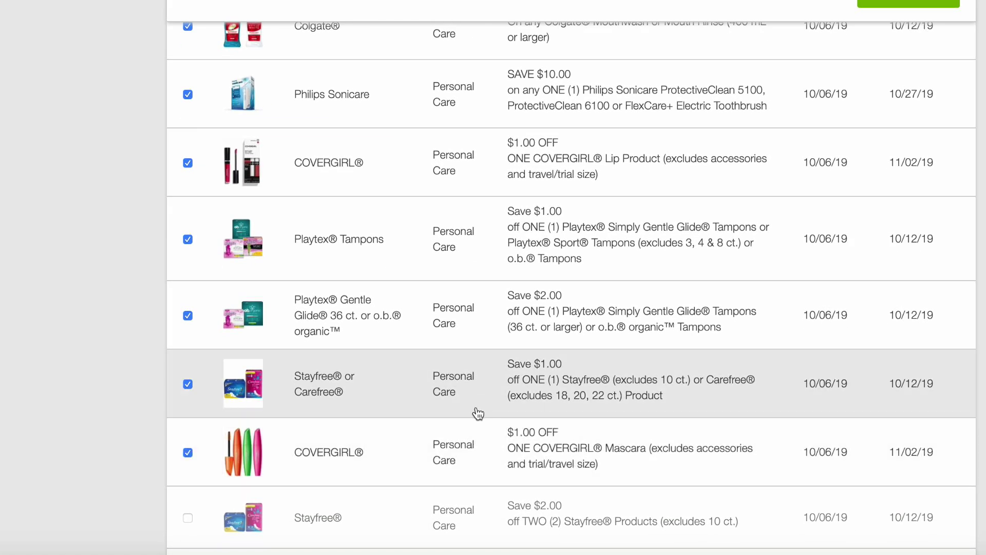
pyautogui.scroll(-2, 479, 412)
pyautogui.click(480, 404)
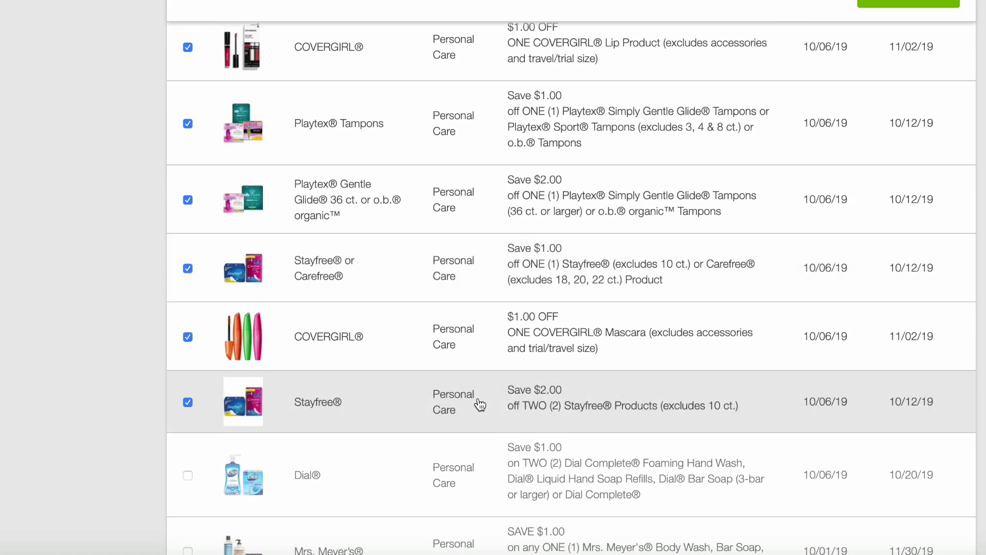
pyautogui.scroll(-3, 478, 401)
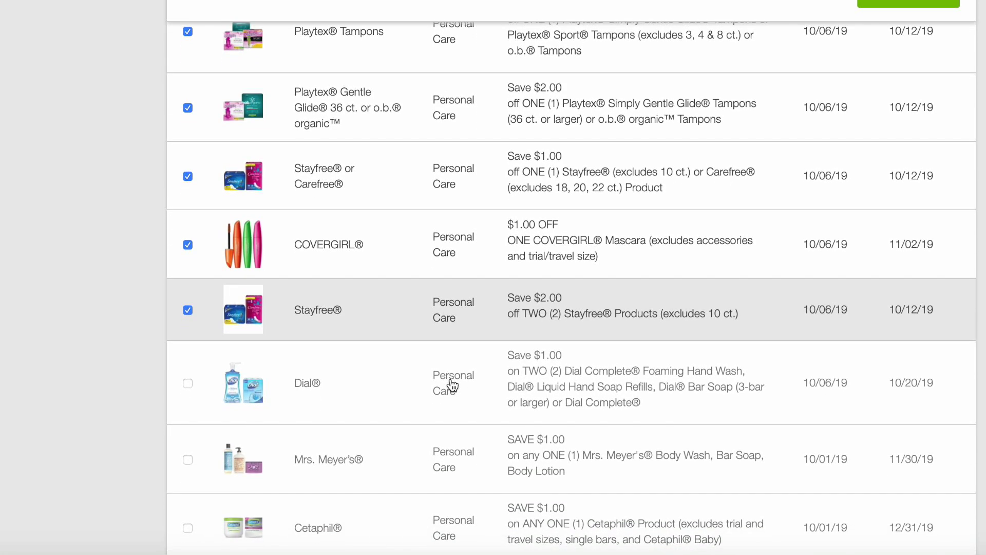
pyautogui.click(453, 385)
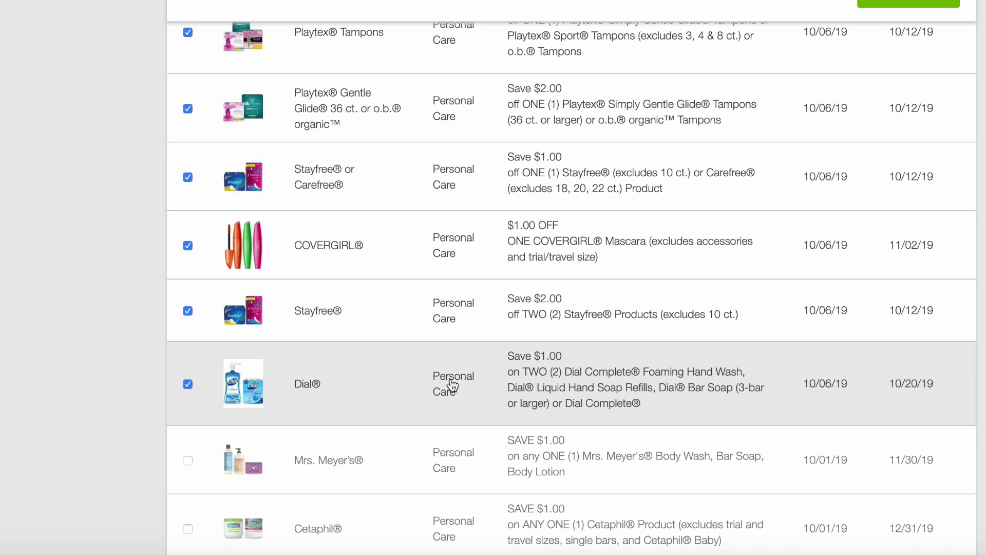
pyautogui.scroll(-1, 453, 385)
pyautogui.scroll(10, 452, 385)
pyautogui.scroll(1, 453, 385)
pyautogui.click(644, 307)
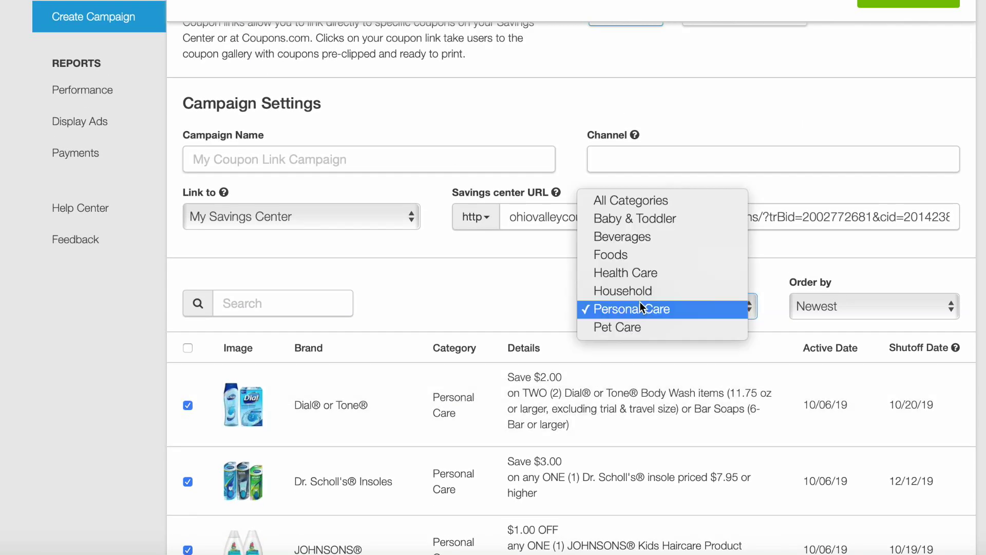
# - Filter to Pet Care and check the $3.00 dry, $2.00 wet and $4.00 wet Purina Bella coupons
pyautogui.click(629, 328)
pyautogui.scroll(-3, 631, 341)
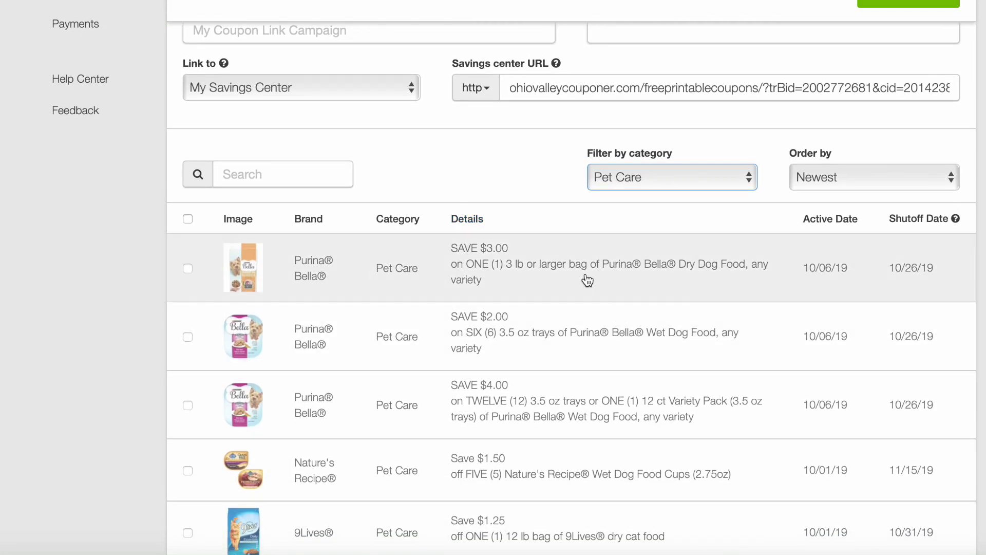
pyautogui.click(588, 280)
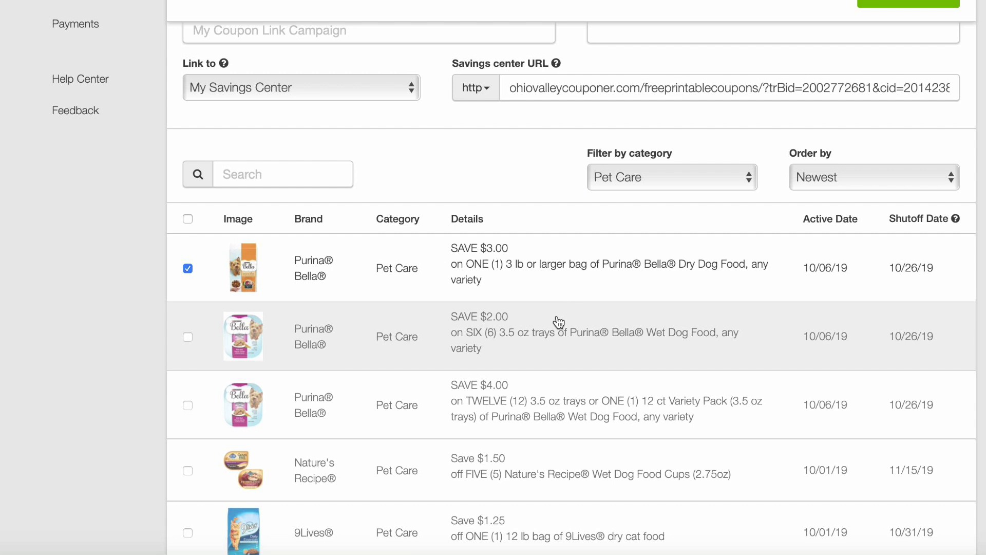
pyautogui.click(559, 321)
pyautogui.click(539, 405)
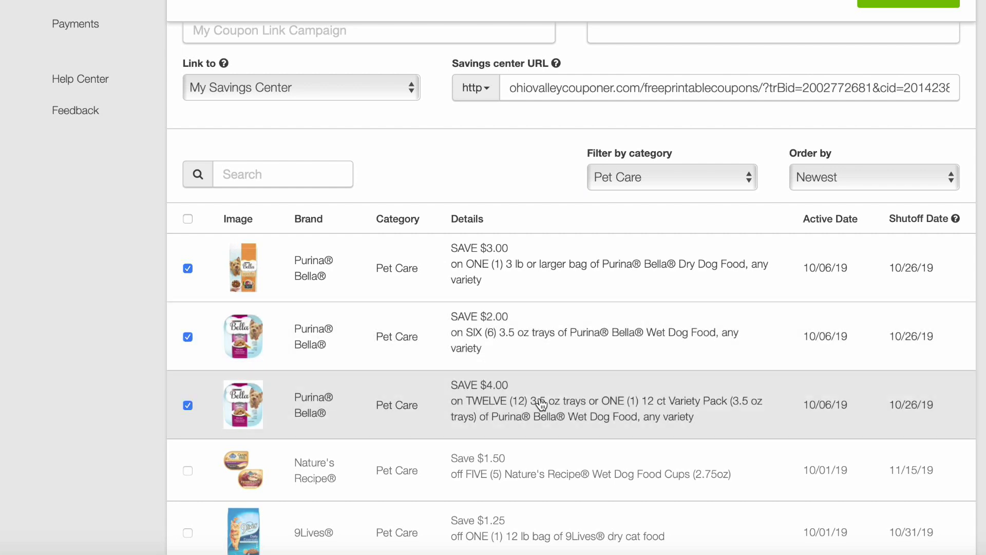
pyautogui.scroll(2, 539, 405)
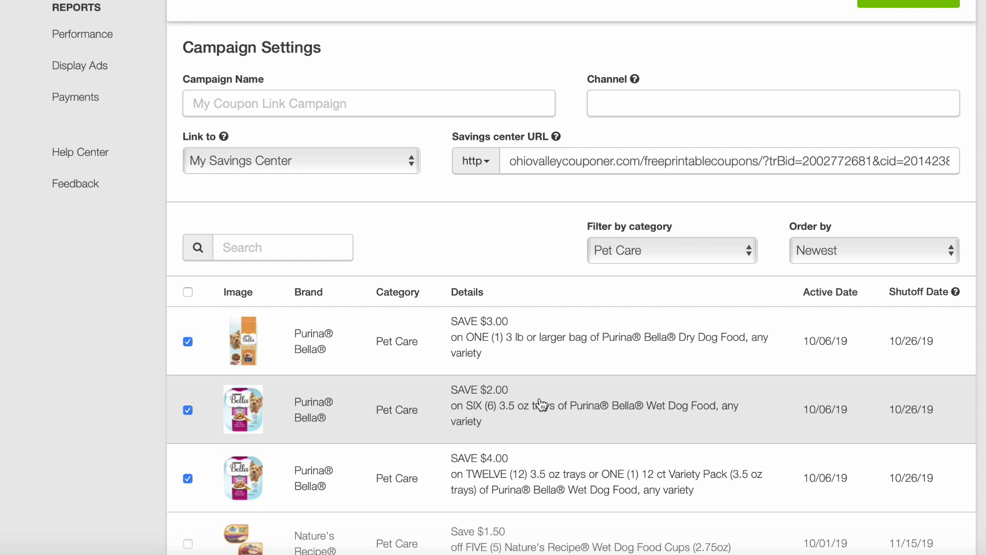